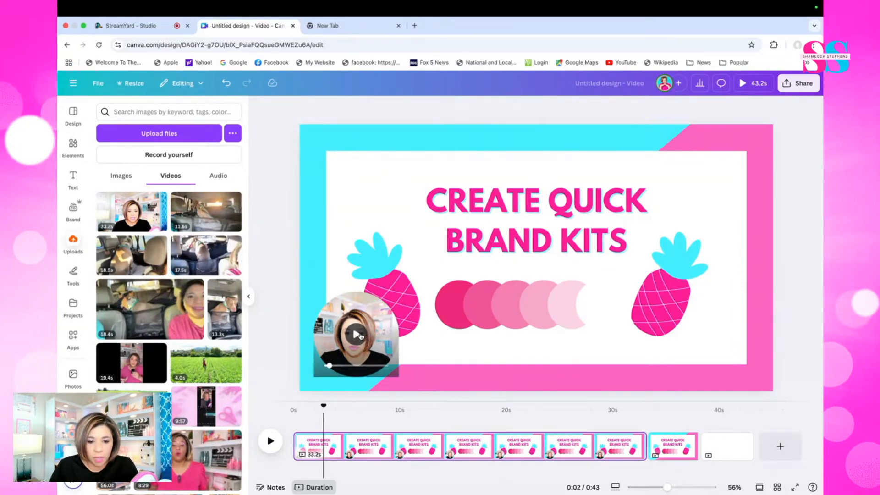
Try detaching the presenter video from its circular frame and undo the detachment
left_click(357, 335)
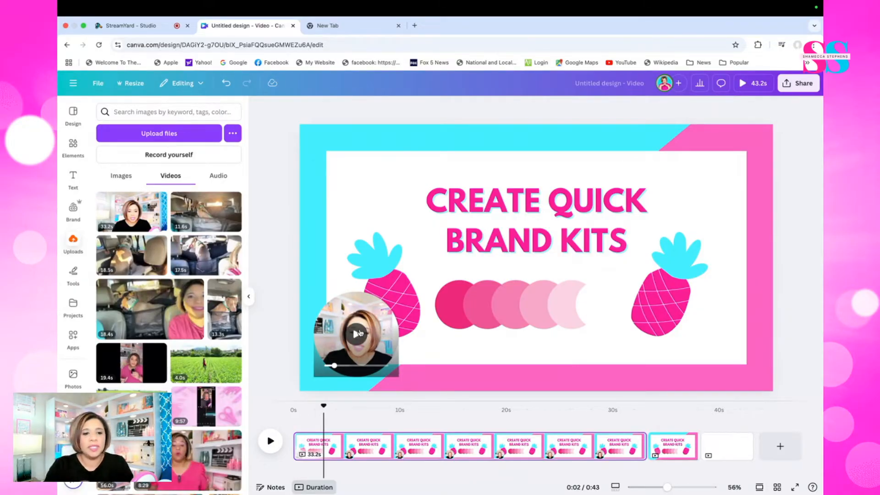
left_click(360, 333)
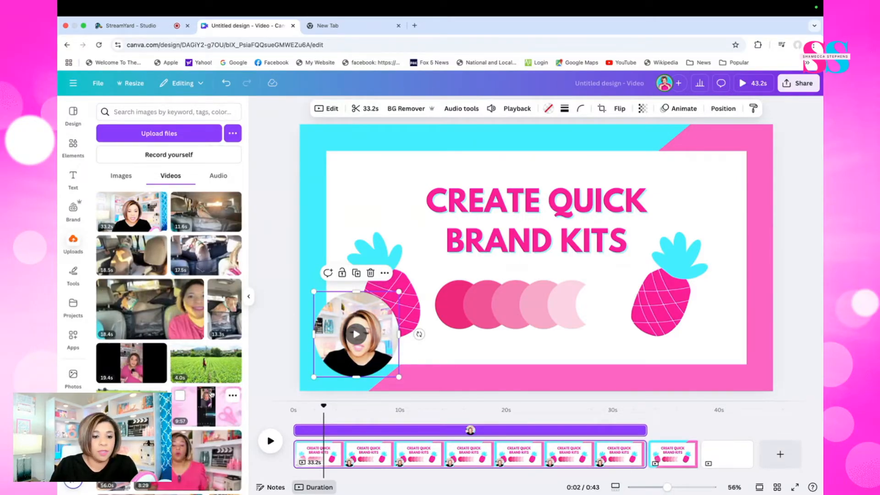
left_click(385, 274)
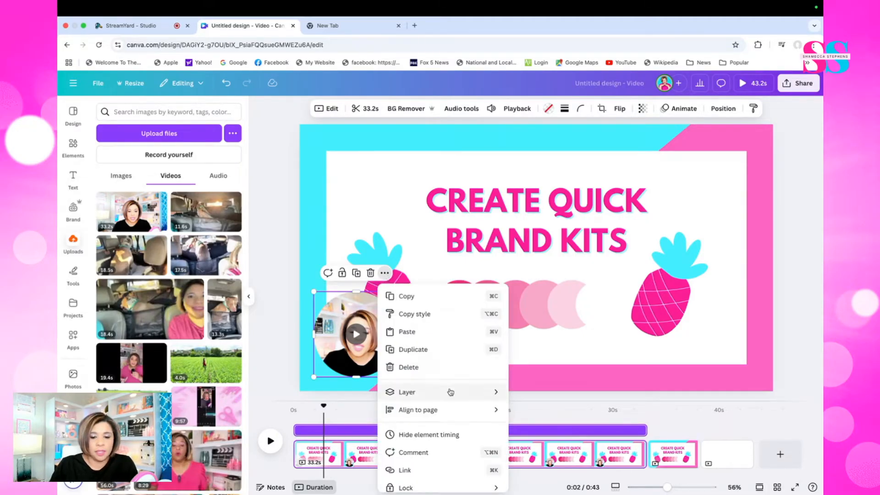
scroll(448, 389, "down", 5)
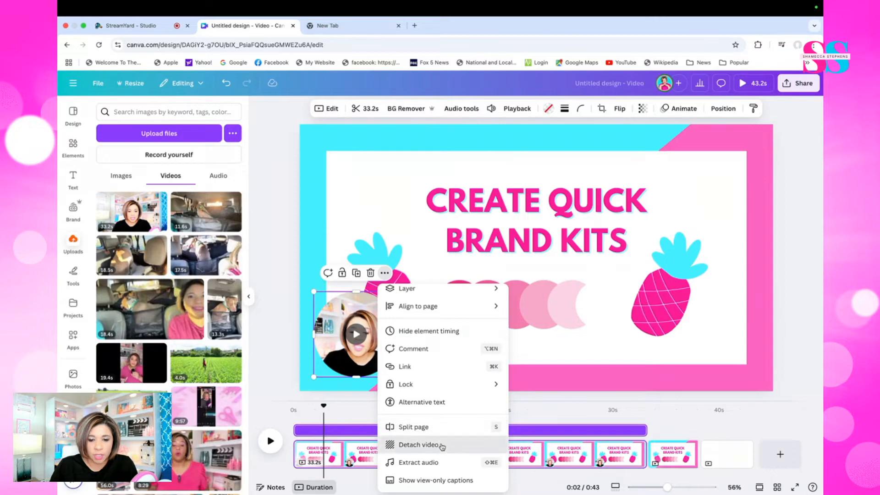
left_click(422, 445)
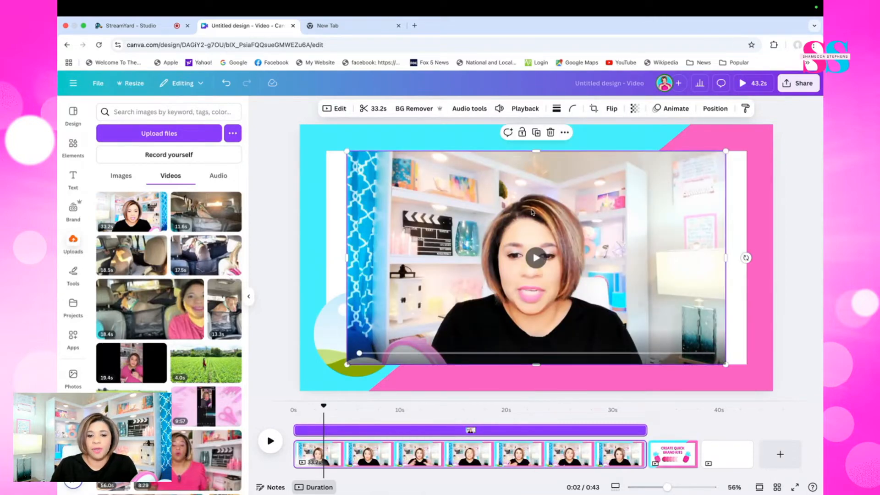
key("super+z")
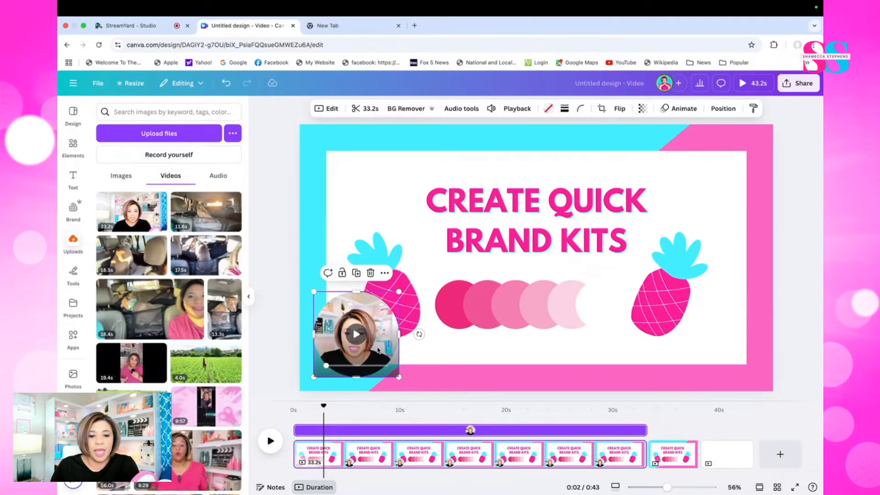
Give the circular video a solid border with weight 10 in the hot pink photo color #FC0F95
left_click(566, 110)
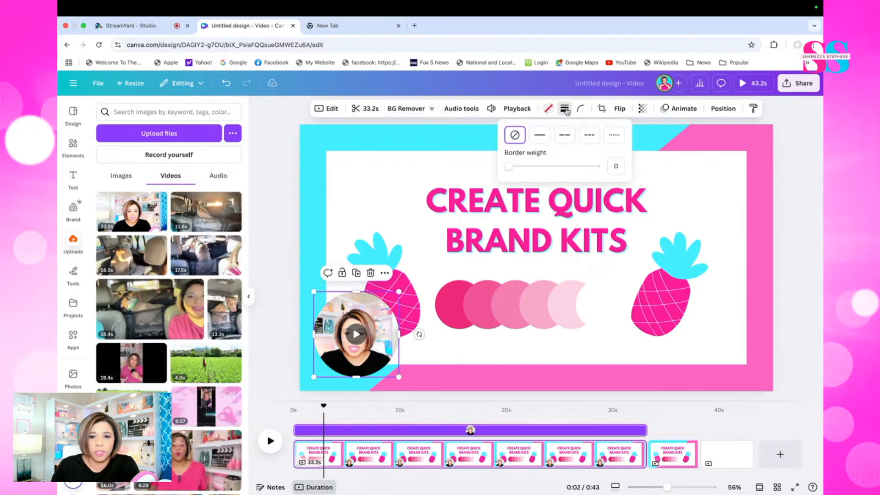
left_click(541, 138)
left_click_drag(512, 166, 517, 169)
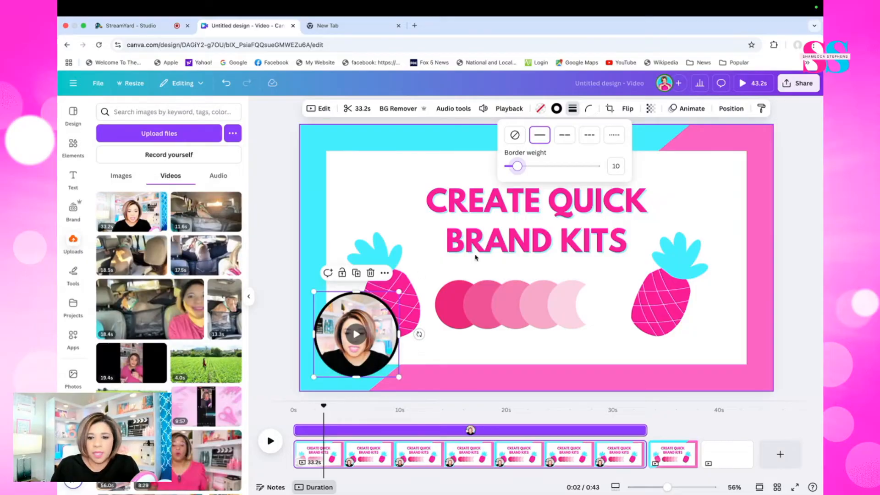
left_click(556, 109)
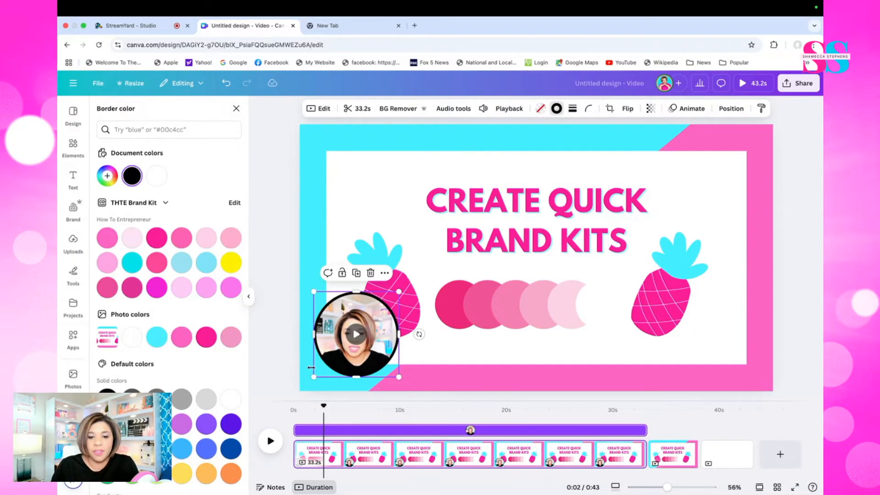
left_click(182, 337)
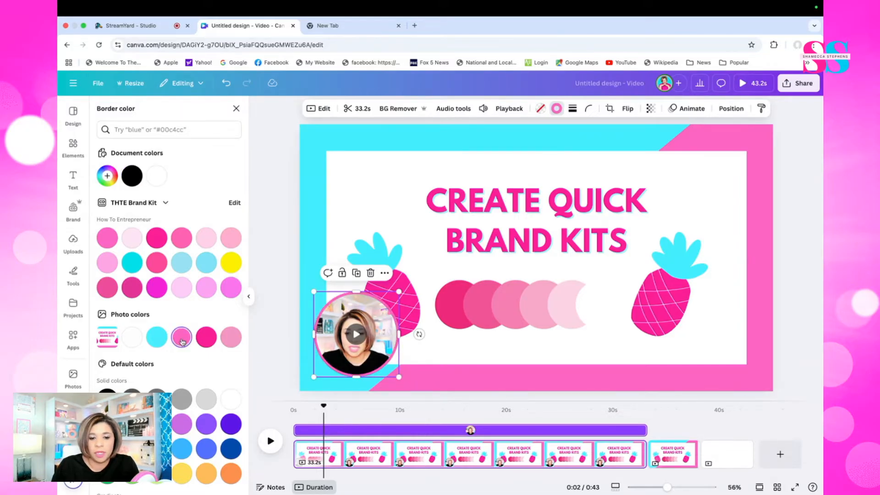
left_click(202, 339)
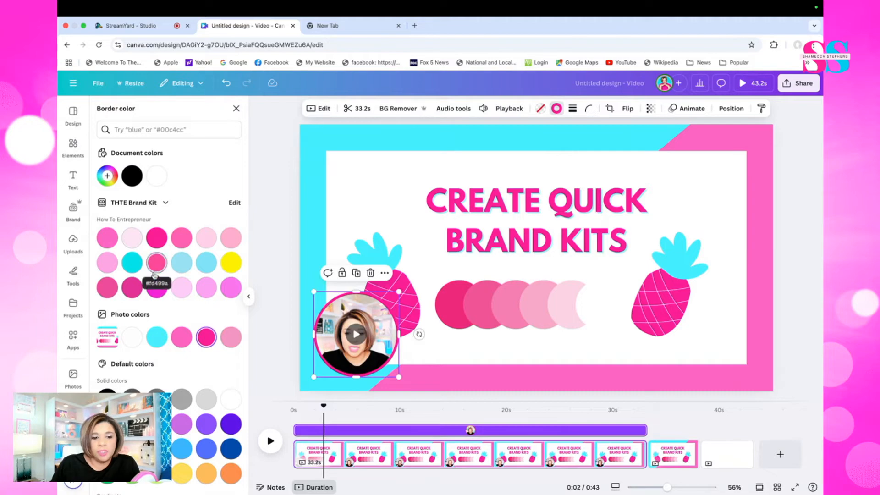
Change the circular video's border to a gradient from the slide's cyan #42F6FF to its pink #FF1F9B
left_click(105, 176)
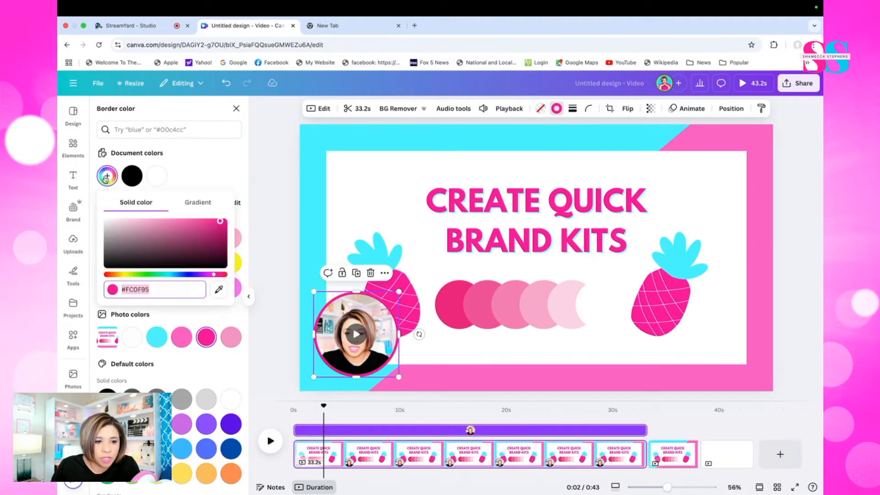
left_click(198, 206)
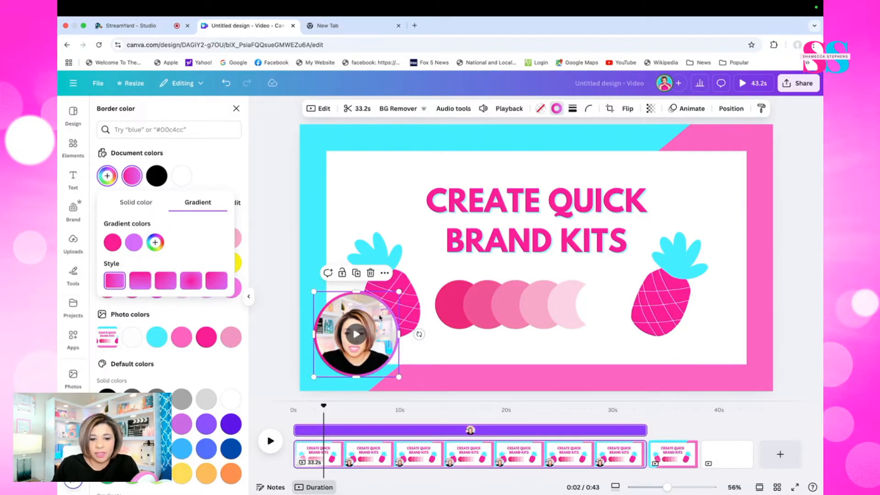
left_click(108, 245)
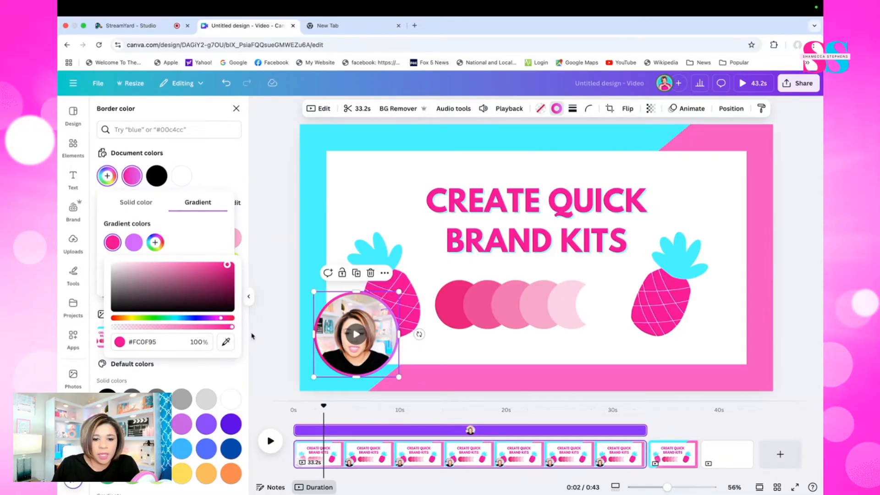
left_click(227, 341)
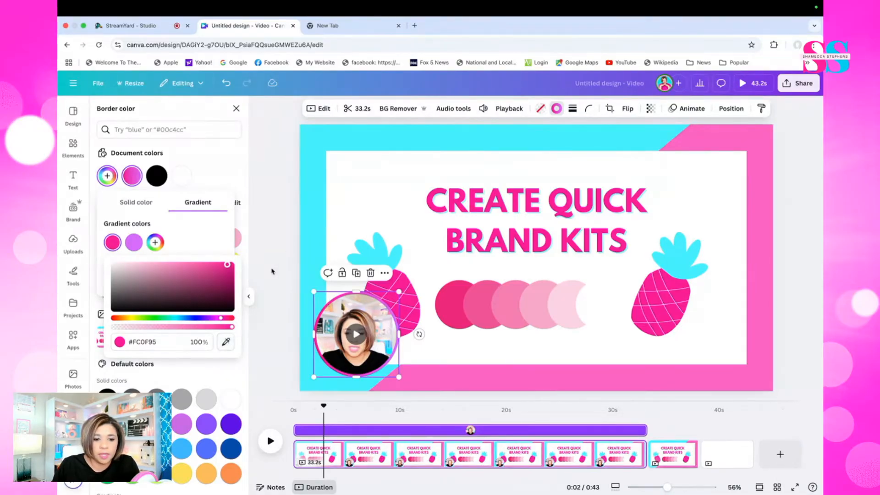
left_click(303, 325)
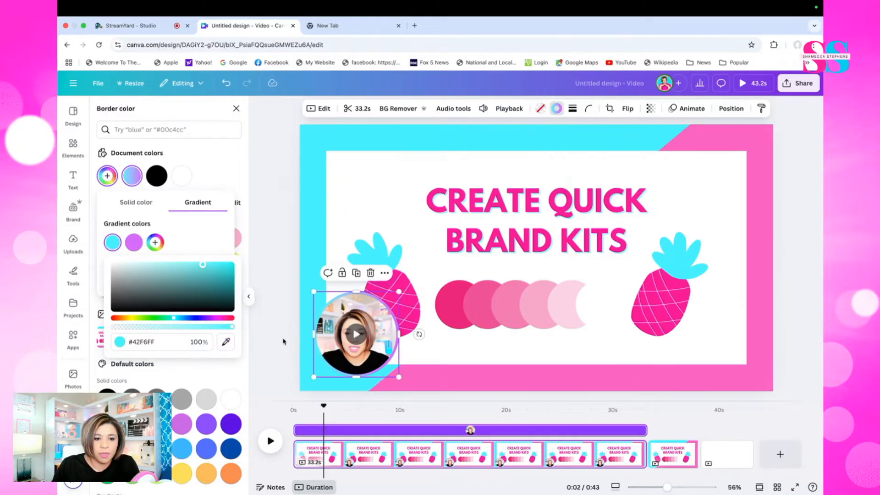
left_click(134, 242)
left_click(247, 341)
left_click(392, 275)
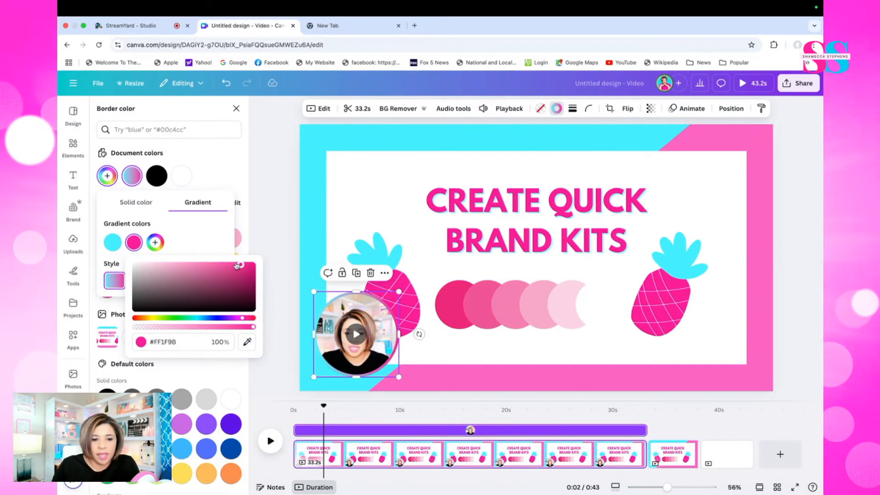
left_click(214, 248)
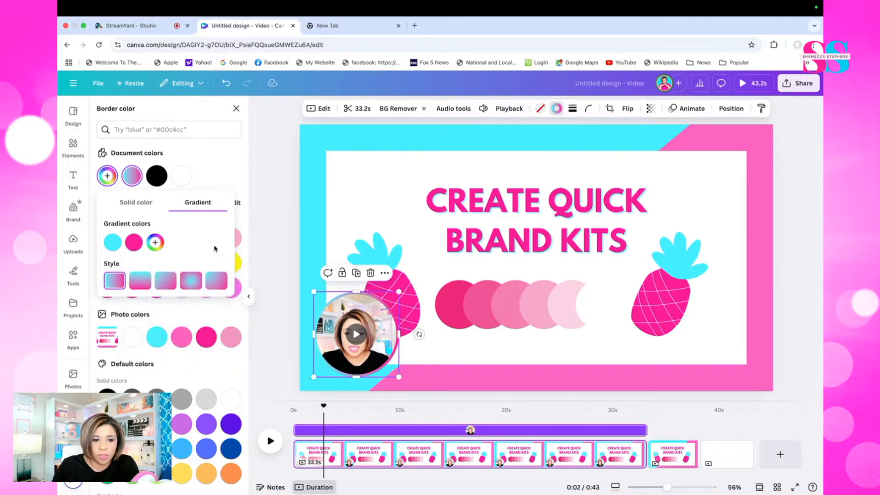
Try the diagonal and circular styles for the border gradient and settle on the 180° linear style
left_click(144, 282)
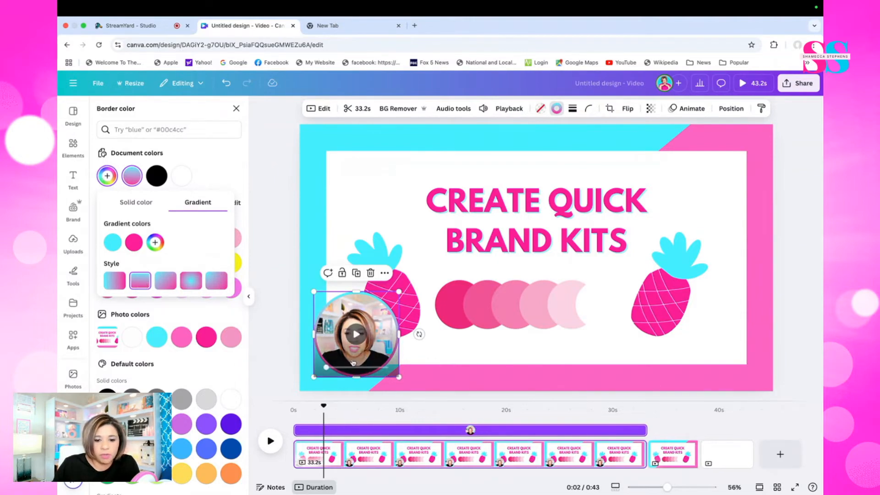
left_click(165, 282)
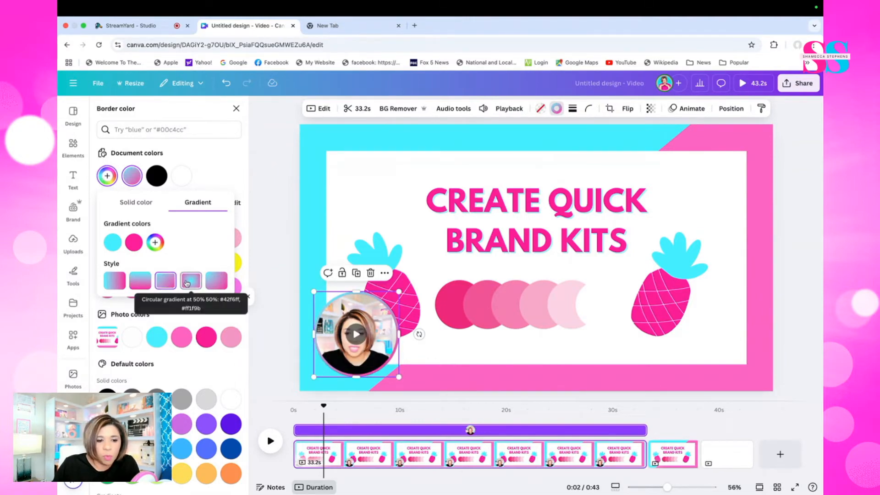
left_click(187, 283)
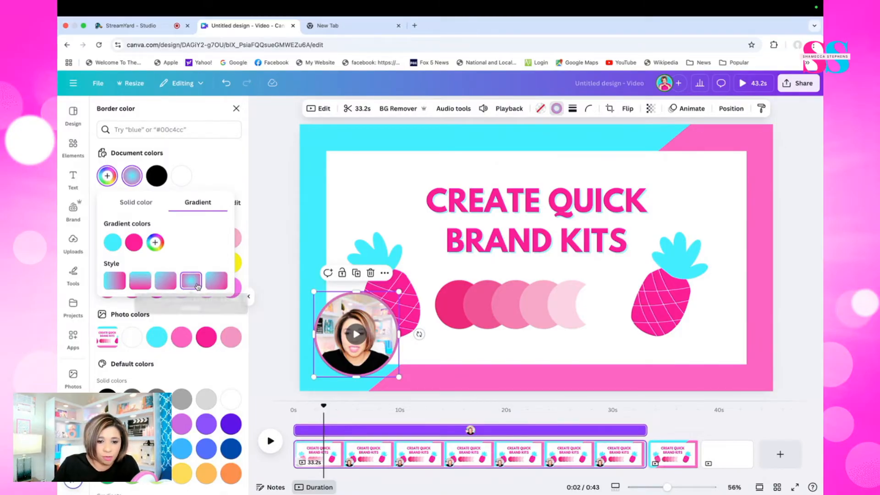
left_click(146, 284)
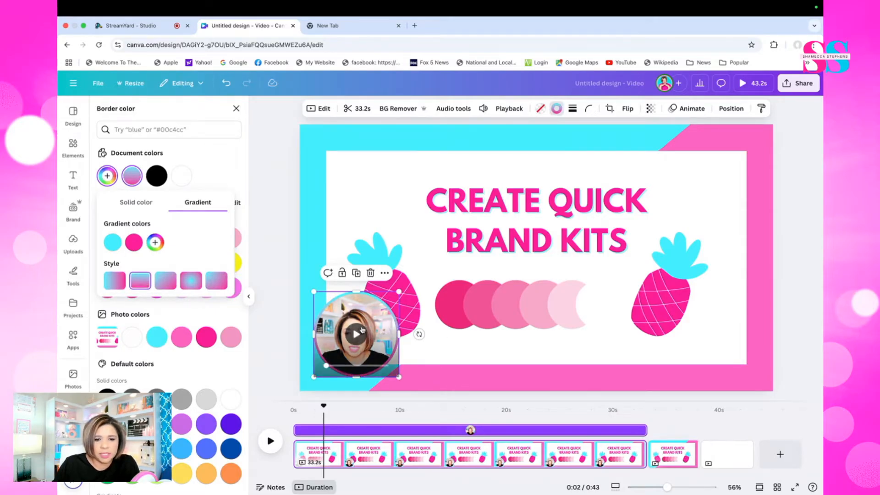
Enlarge the circular video and place it in the upper-left corner of the slide's white panel
mouse_move(363, 317)
left_mouse_down()
mouse_move(369, 222)
mouse_move(375, 304)
left_mouse_up()
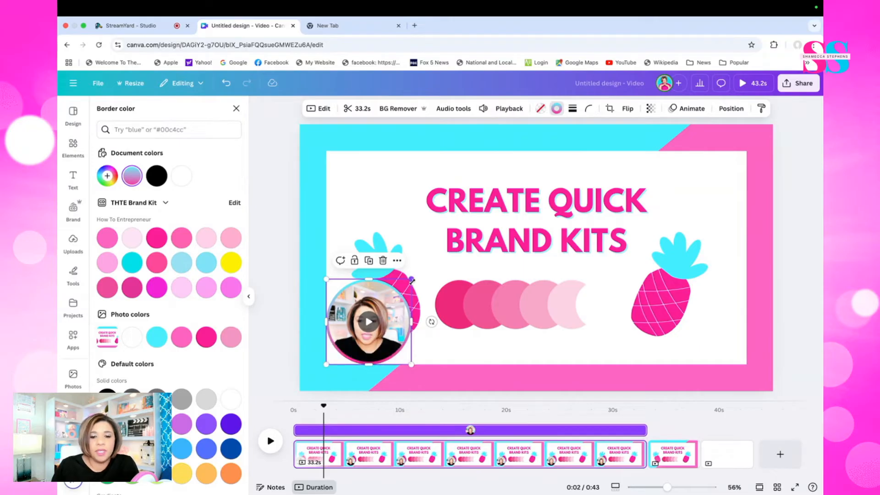
left_click_drag(411, 280, 435, 259)
left_click_drag(410, 303, 395, 185)
mouse_move(413, 243)
left_mouse_down()
mouse_move(400, 233)
mouse_move(422, 245)
left_mouse_up()
left_click(464, 250)
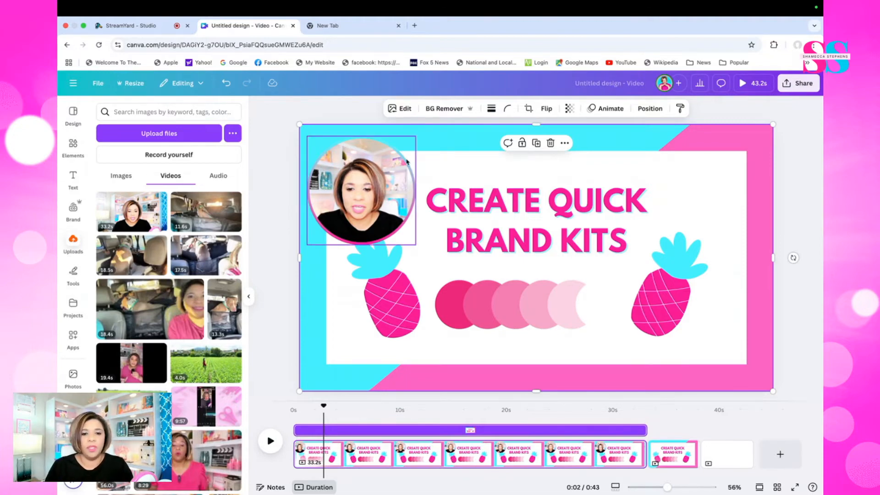
left_click_drag(333, 220, 352, 233)
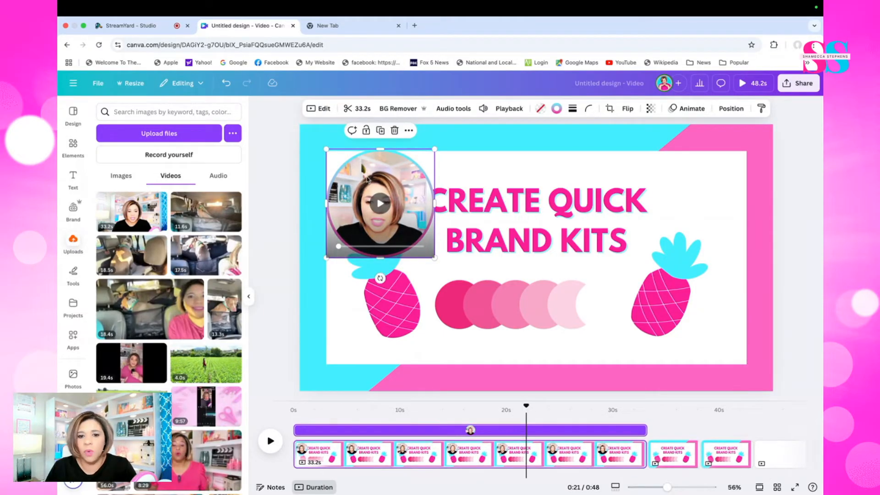
Duplicate the circular video, place the copy in the slide's upper-right corner and remove the copy's background
left_click(380, 131)
left_click_drag(386, 179, 685, 169)
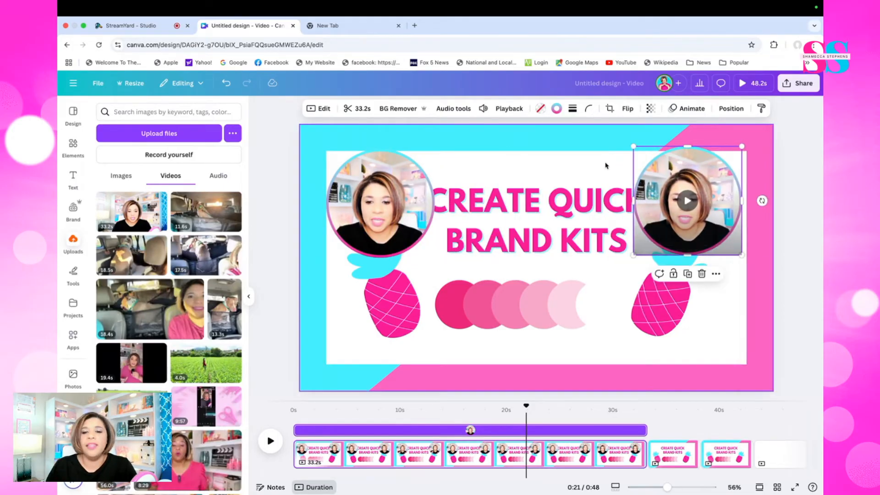
left_click(409, 110)
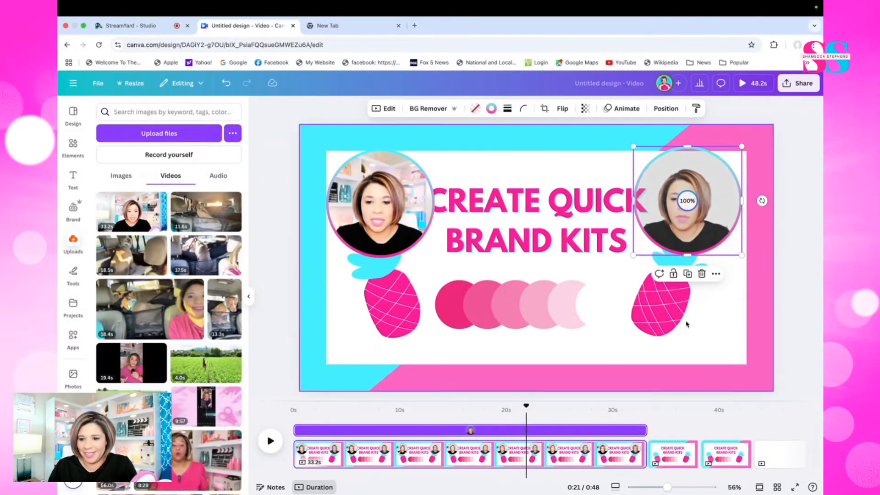
Move the background-free video copy to the third page and align it with the upper-right corner of the white panel
left_click_drag(719, 191, 715, 432)
left_click_drag(714, 177, 401, 189)
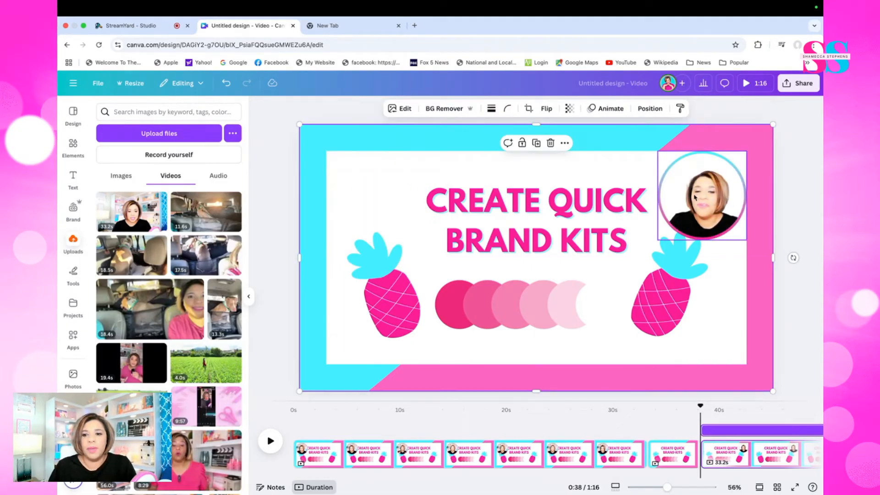
left_click(699, 196)
left_click(708, 203)
left_click(744, 212)
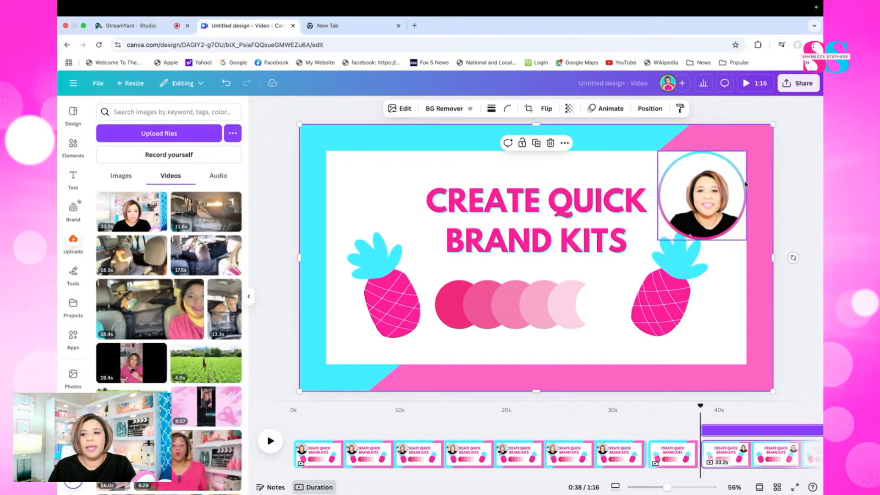
left_click(681, 194)
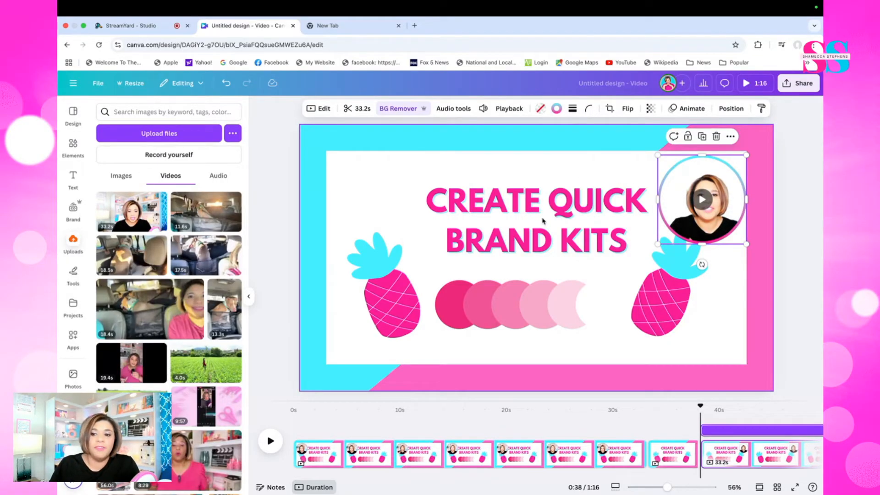
mouse_move(676, 188)
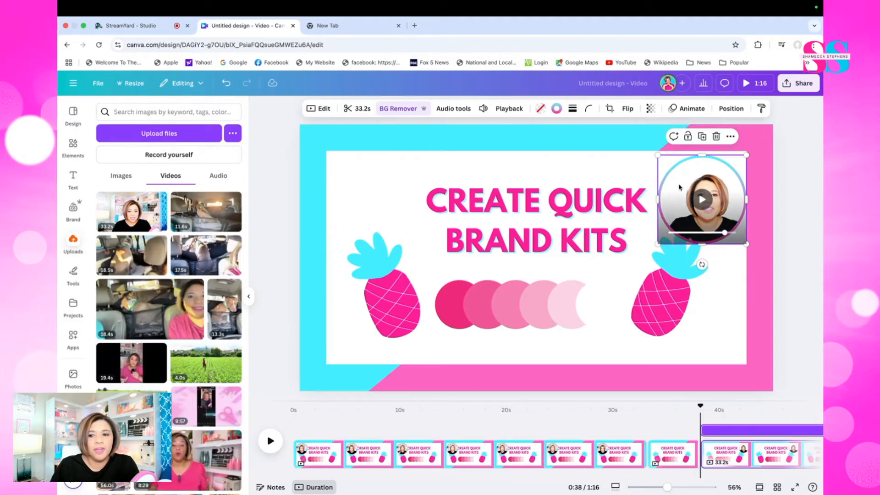
left_click_drag(672, 178, 672, 176)
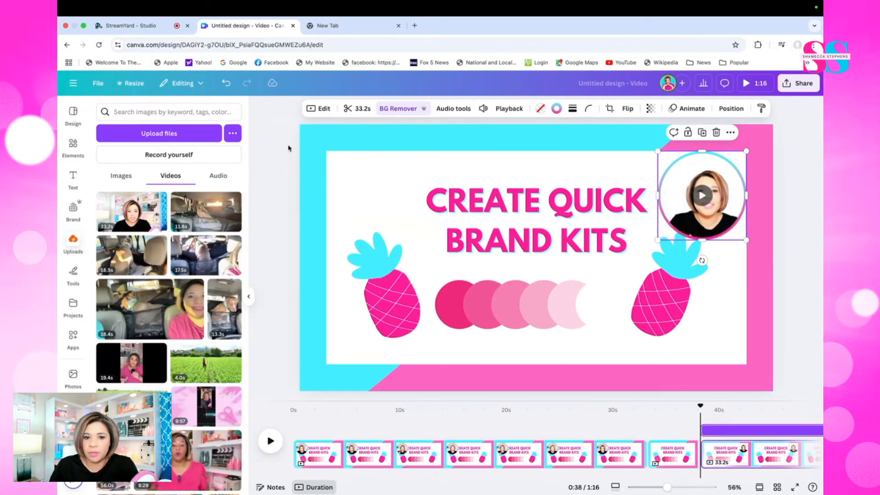
On the first page, move the circular video to the upper-right corner of the white panel and enlarge it over the right pineapple
left_click(402, 463)
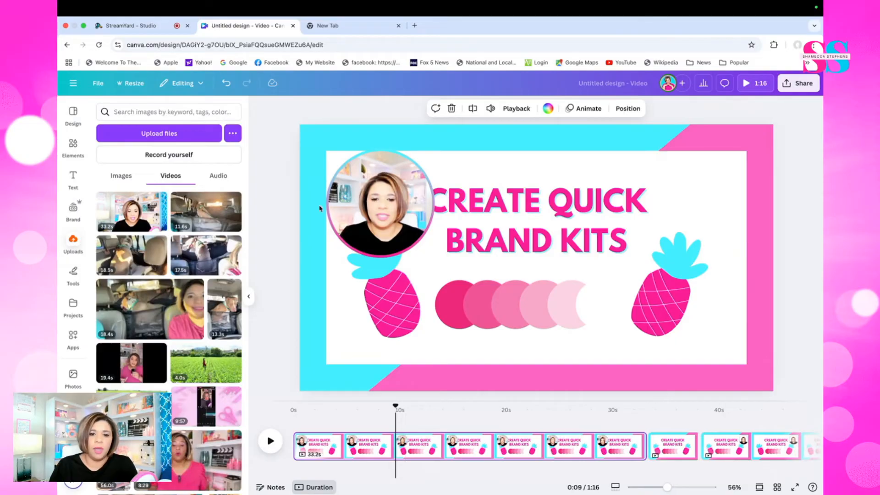
left_click(394, 232)
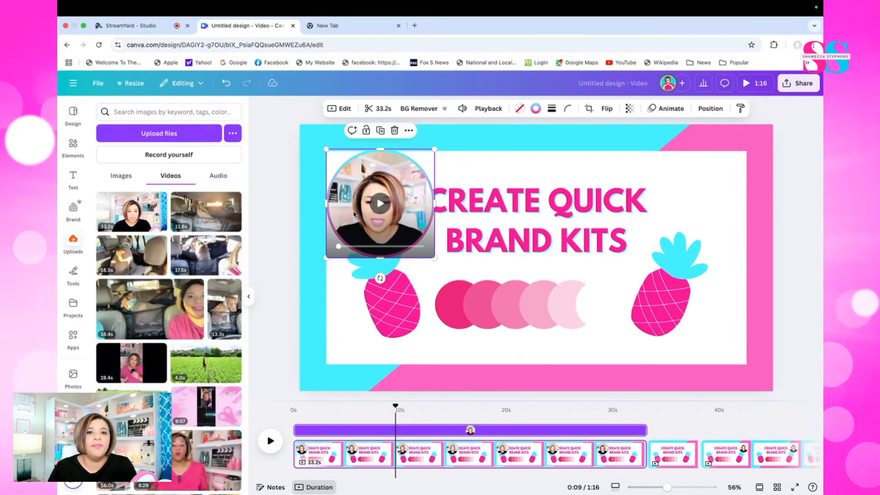
left_click_drag(362, 212, 694, 173)
left_click_drag(663, 229, 578, 319)
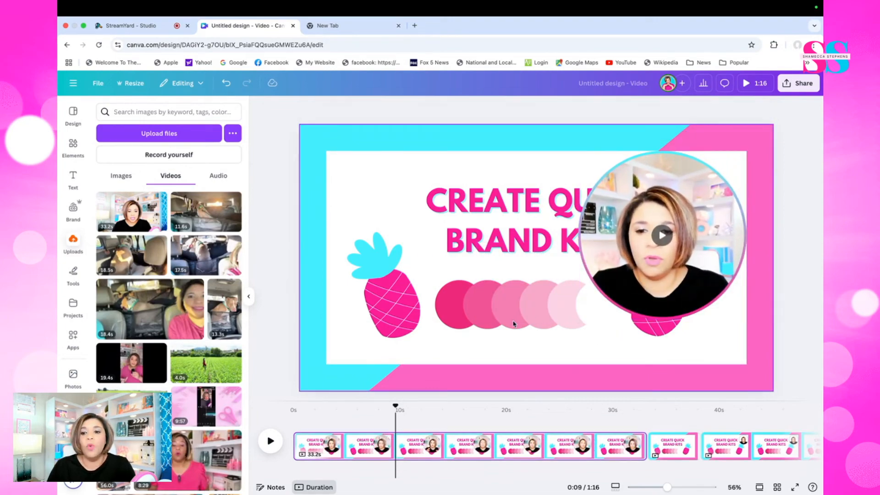
Shift the circular video slightly down and toward the slide's centre and thicken its gradient border
left_click_drag(602, 280, 585, 302)
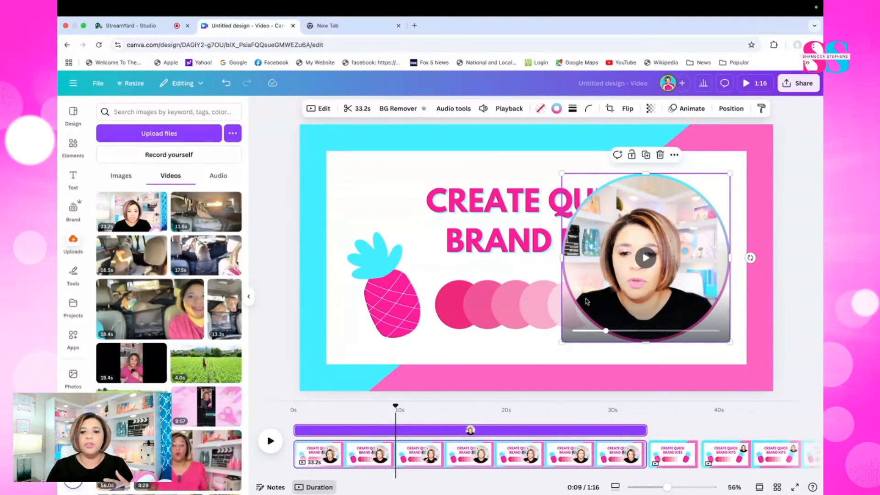
left_click(588, 283)
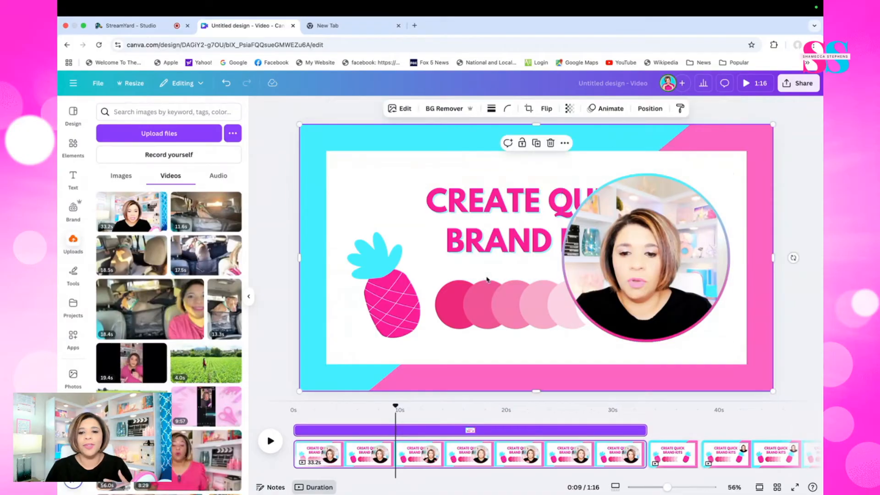
left_click(608, 277)
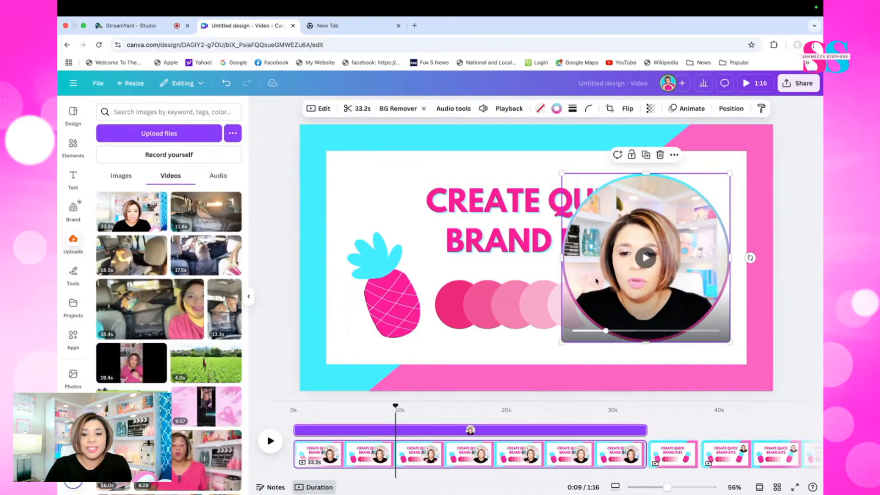
left_click(556, 108)
left_click(572, 109)
left_click_drag(525, 168, 535, 172)
left_click(403, 198)
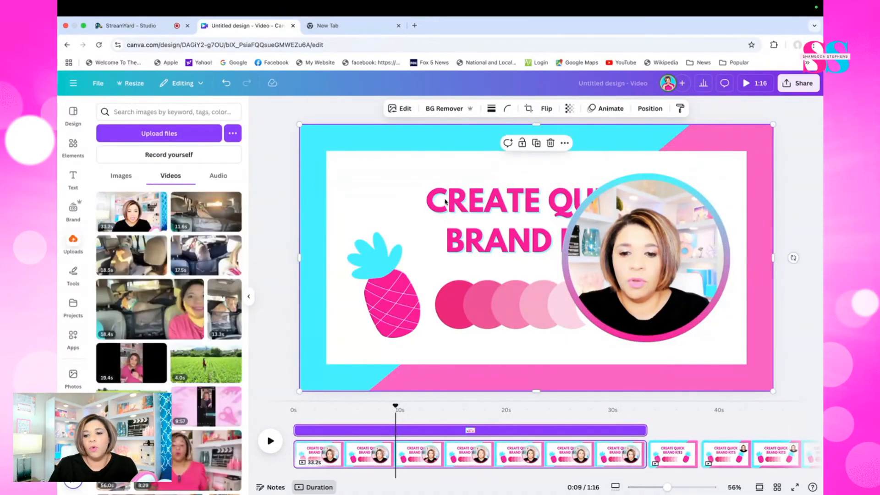
Centre the circular video horizontally over the slide's title and rewind its playback to the beginning
left_click_drag(643, 243, 665, 234)
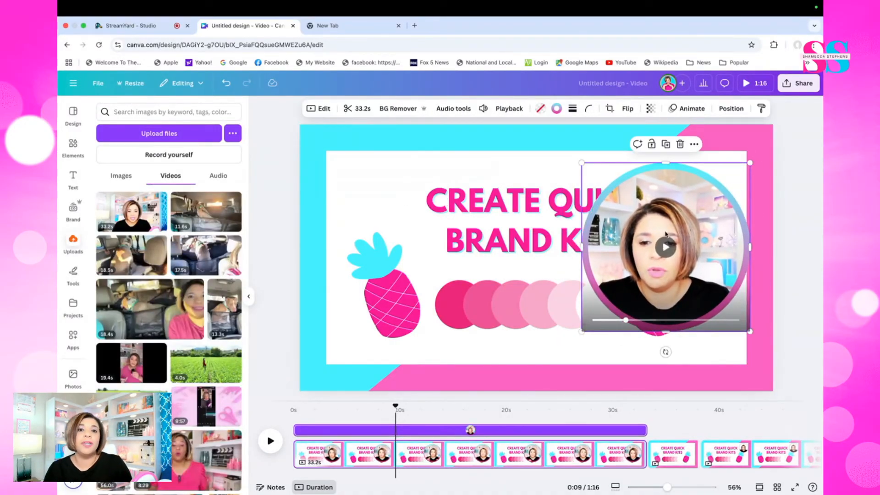
left_click_drag(607, 305, 513, 293)
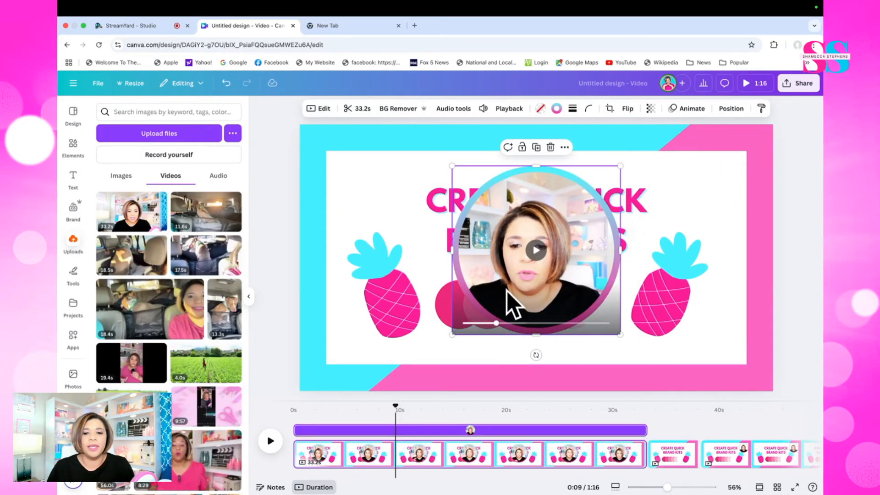
left_click_drag(495, 326, 463, 329)
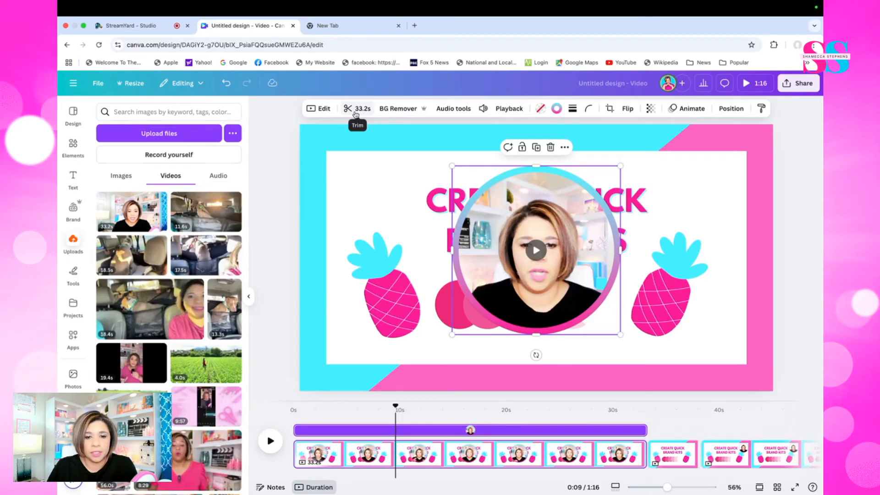
Trim the beginning of the circular video to a 12.7 s clip and preview the new start
left_click(356, 110)
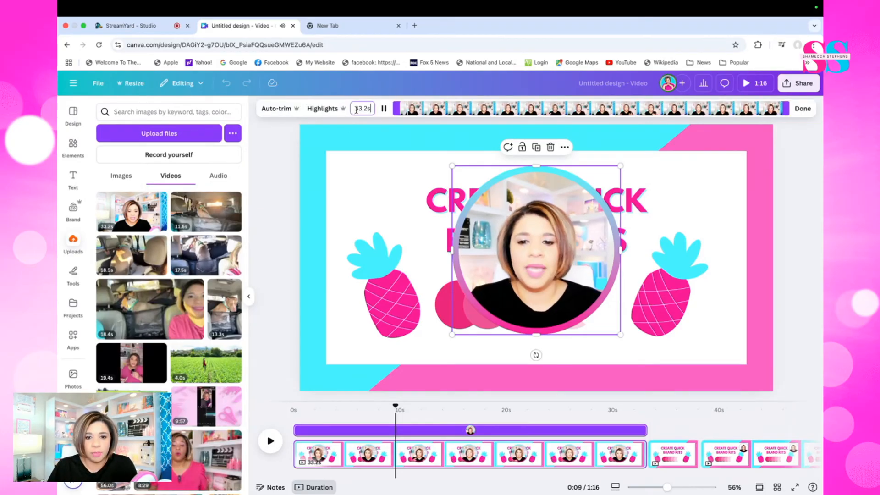
left_click_drag(395, 109, 633, 110)
left_click(537, 250)
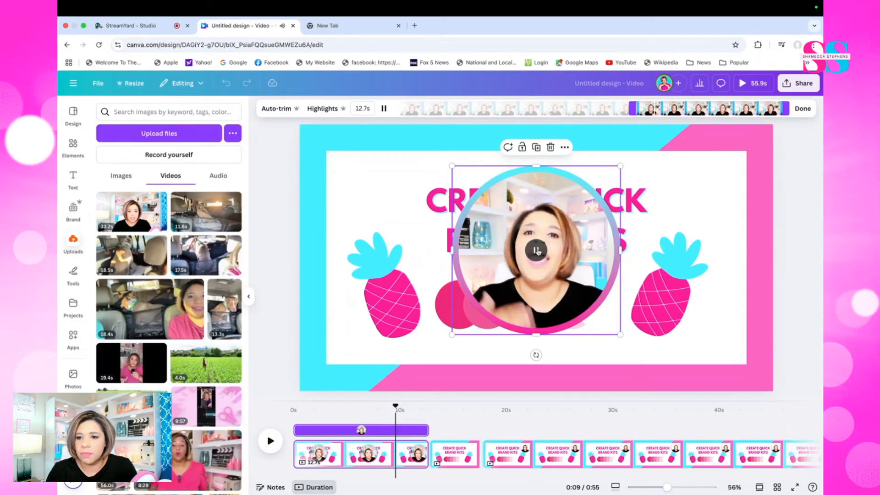
left_click(537, 250)
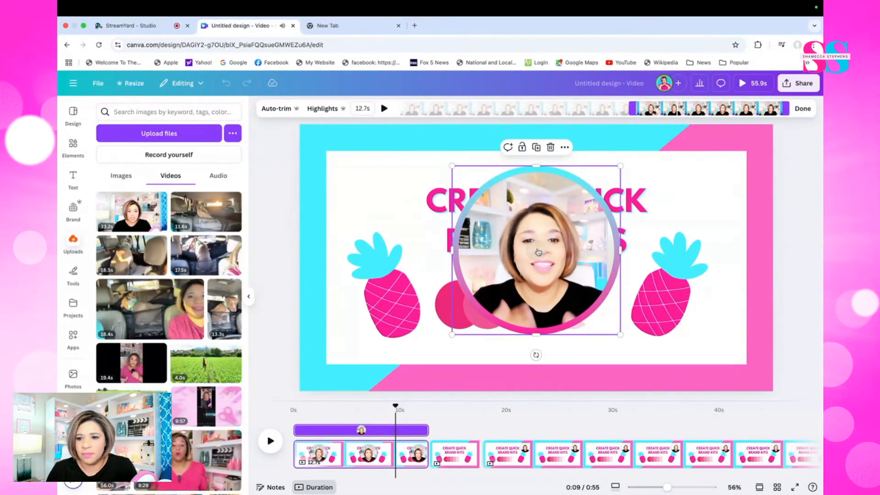
Trim more off the clip's beginning to a length of 9.7 s, previewing the start point, and finish trimming
left_click_drag(631, 108, 656, 109)
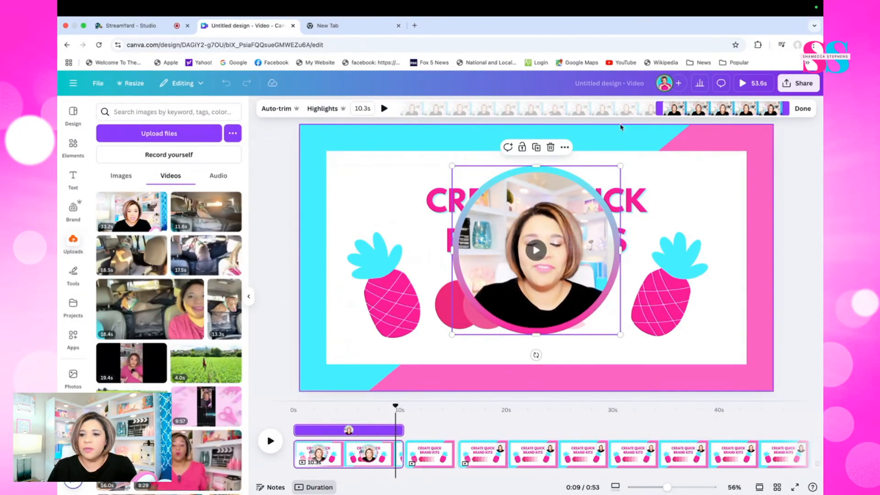
left_click(533, 249)
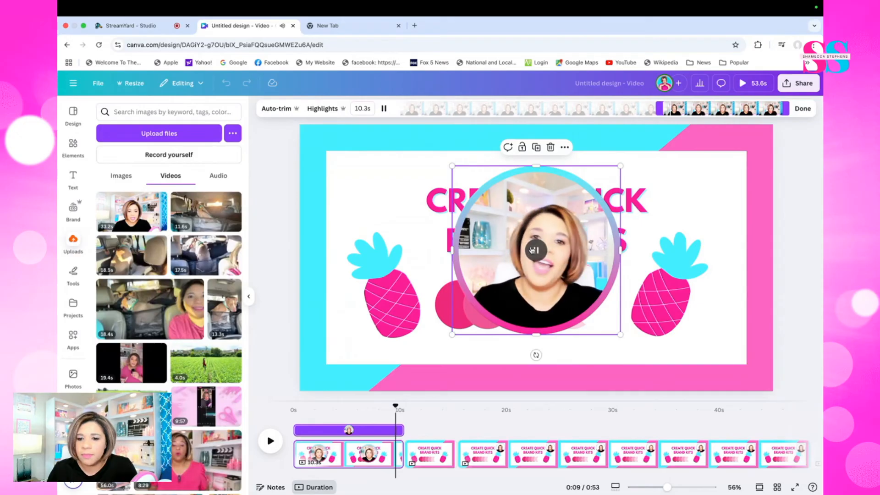
left_click(533, 249)
left_click_drag(661, 109, 668, 109)
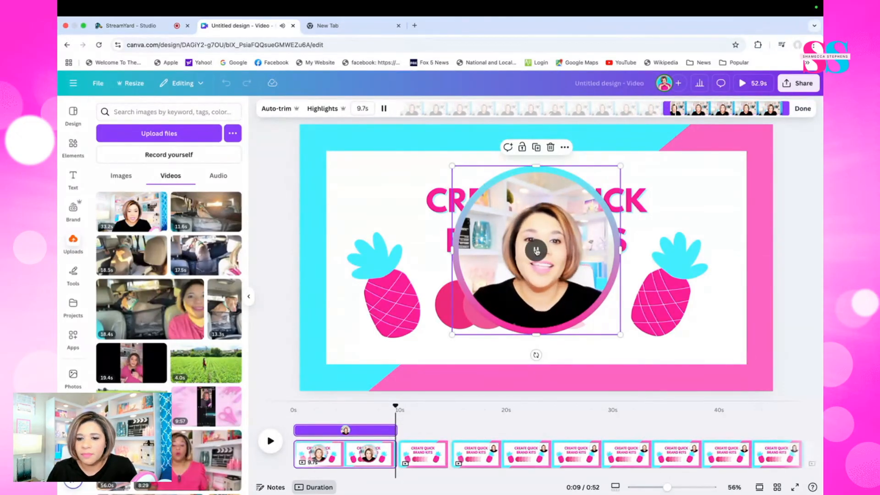
left_click(536, 250)
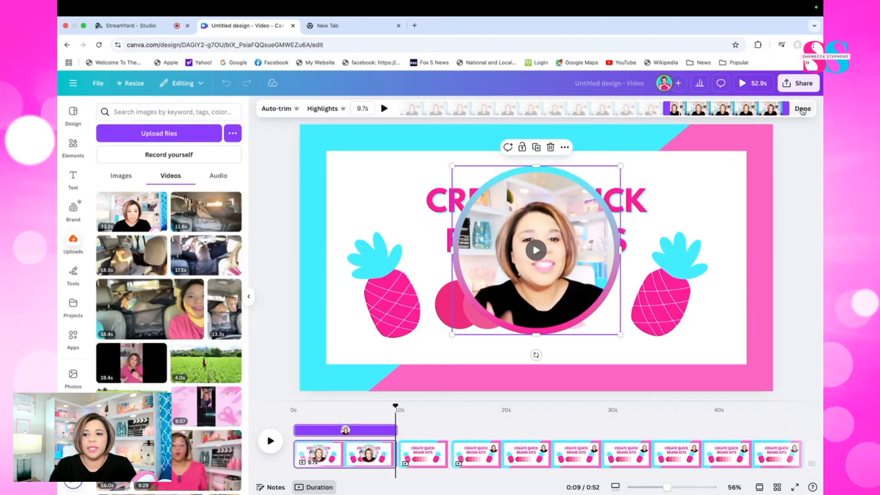
left_click(802, 109)
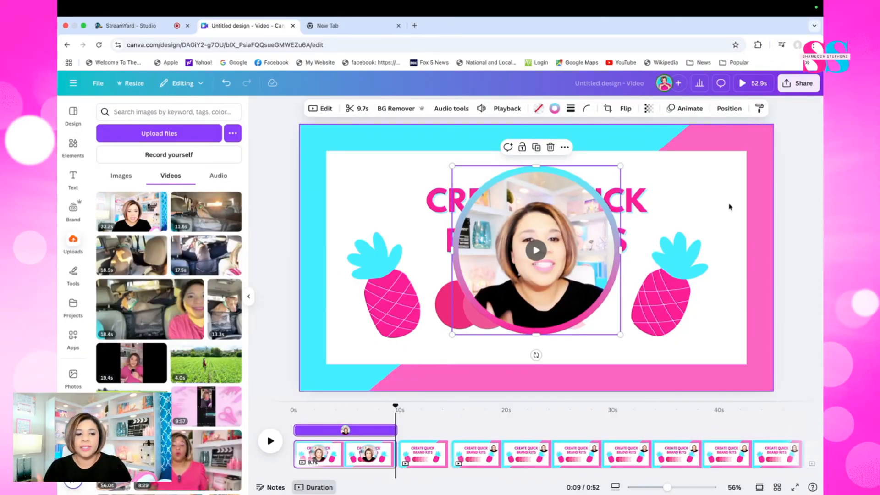